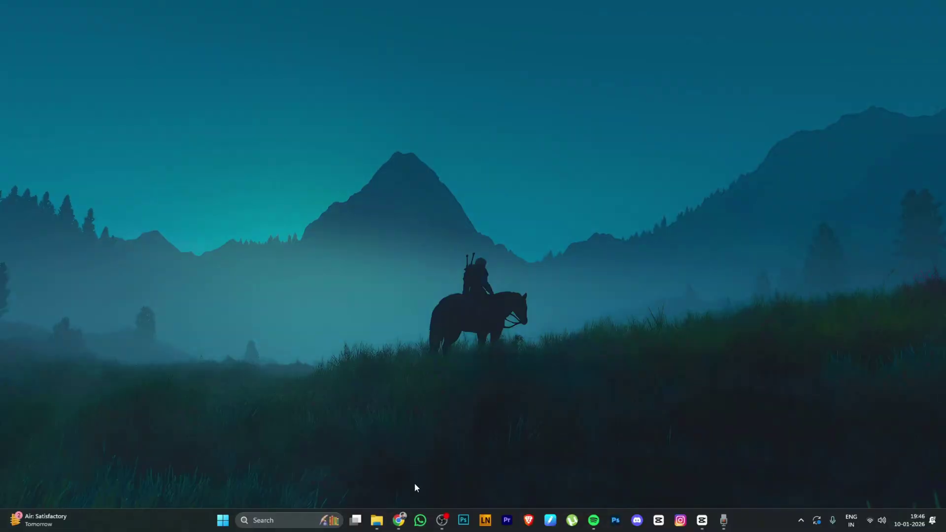
# Search Google for 'capcut for pc' and scroll through the results.
pyautogui.write('capcut')
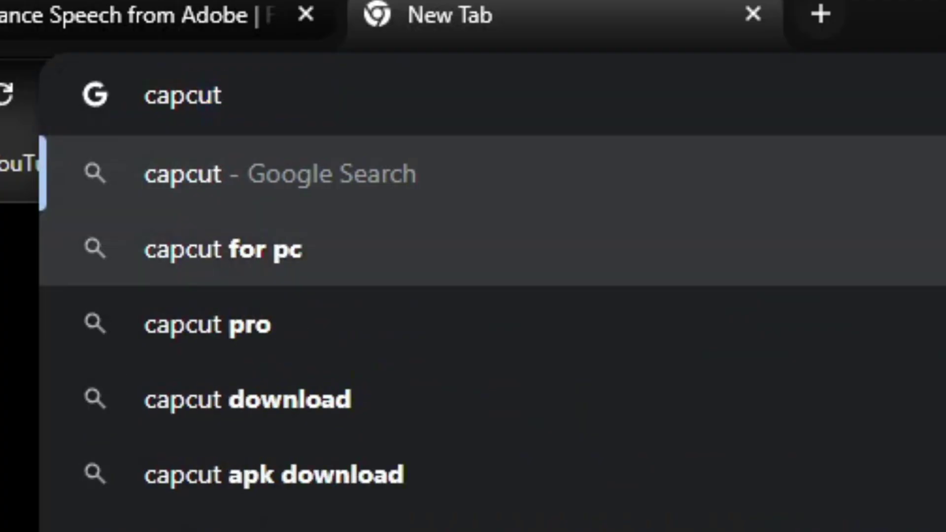
pyautogui.click(675, 271)
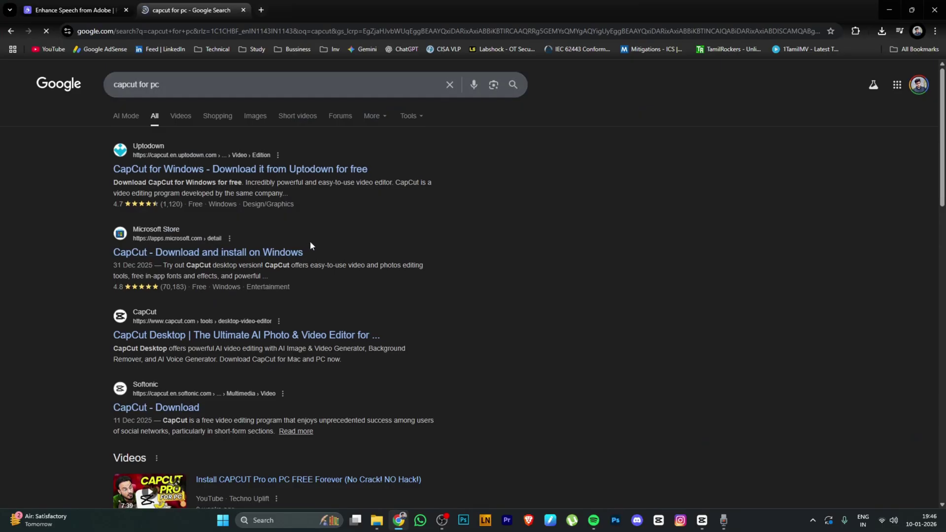
pyautogui.scroll(-2, 310, 241)
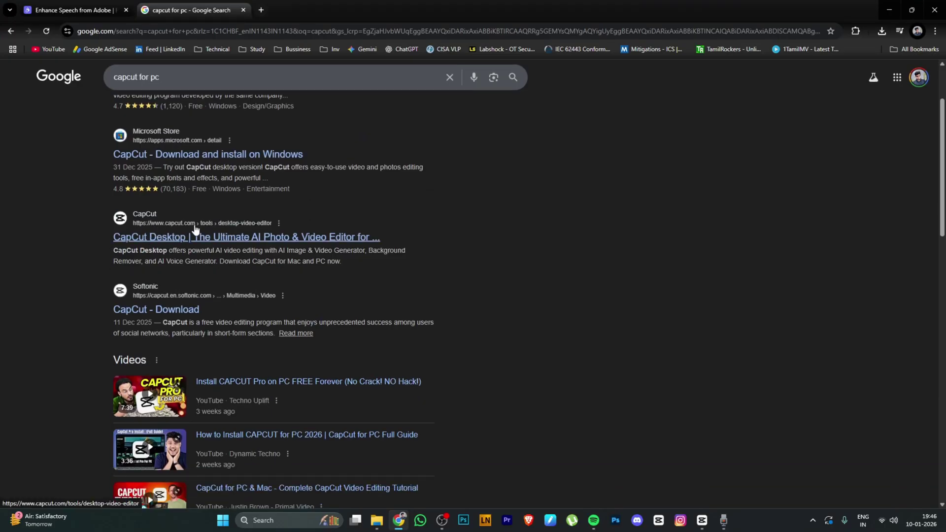
# Open the CapCut Desktop result in its own tab, then start a fresh tab.
pyautogui.middleClick(211, 244)
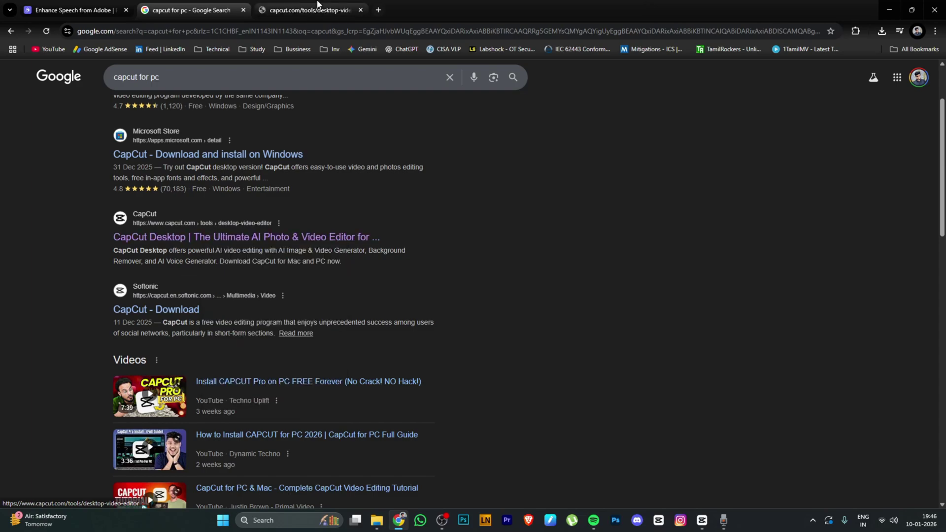
pyautogui.click(318, 9)
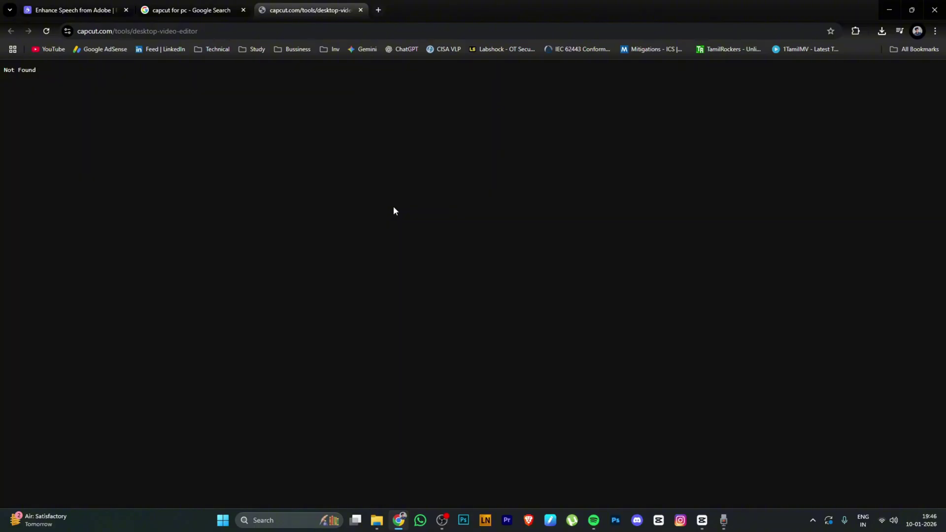
pyautogui.click(378, 9)
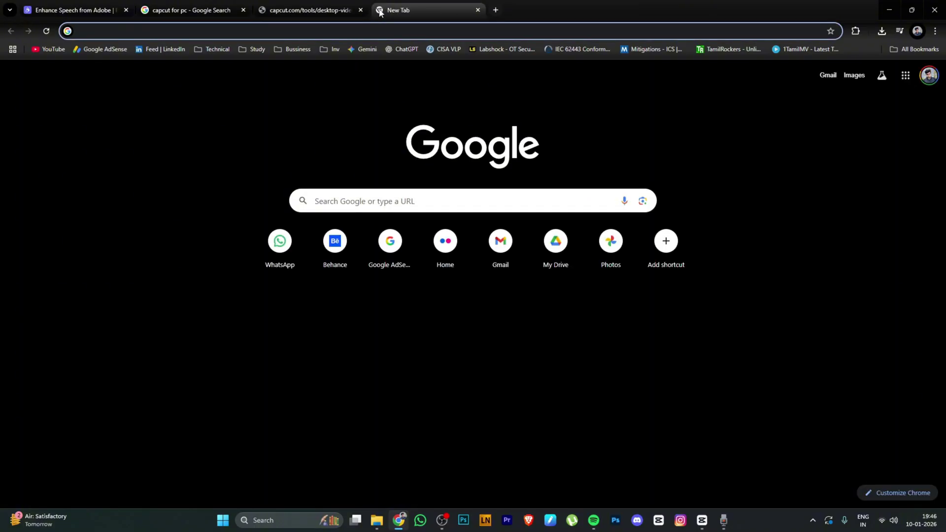
# Open vpngate.net and select the top Japanese server's SSTP hostname public-vpn-242.opengw.net.
pyautogui.write('vpn gate')
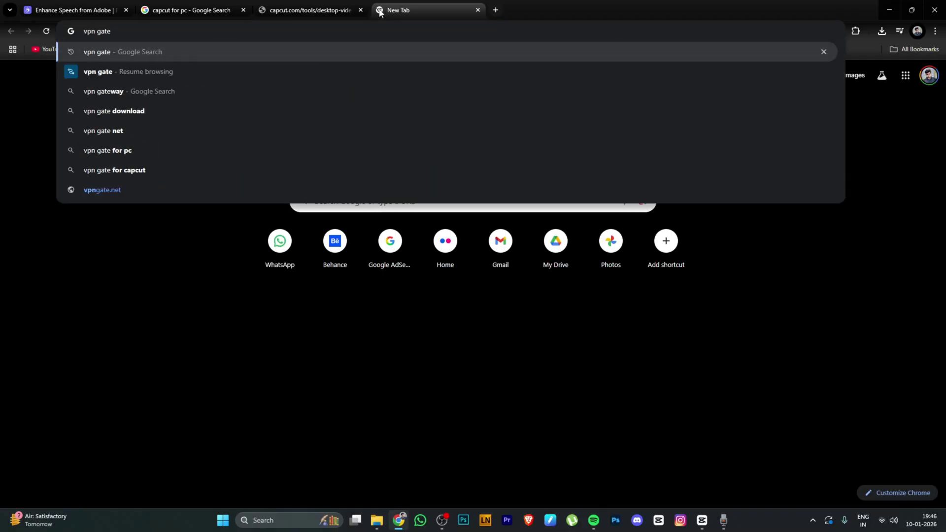
pyautogui.press('Return')
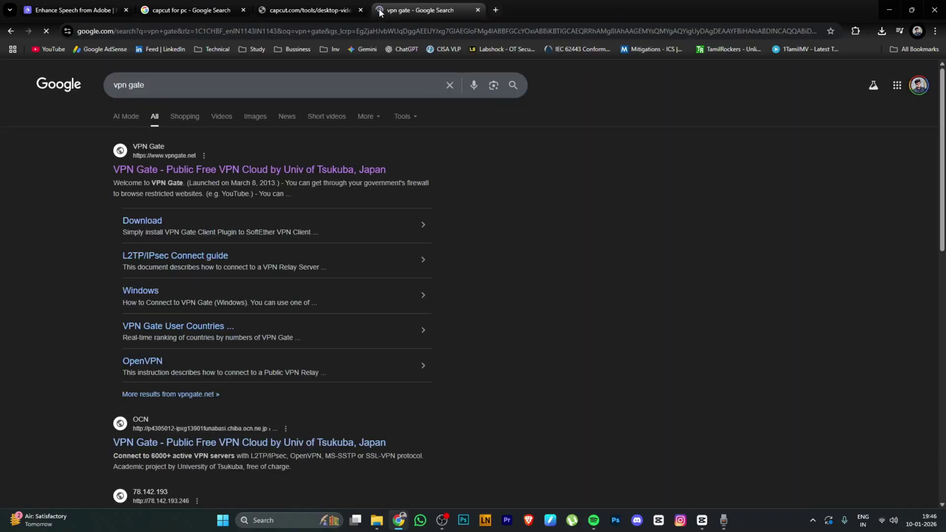
pyautogui.click(262, 170)
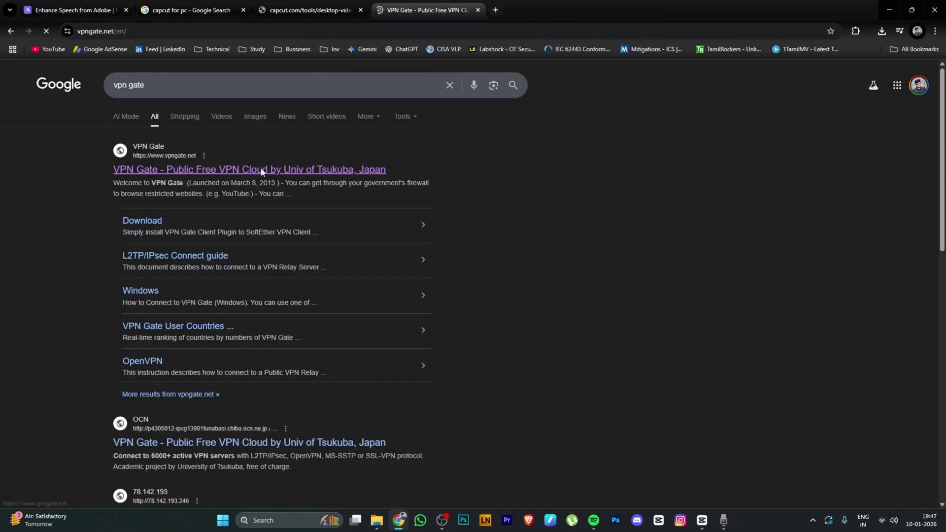
pyautogui.scroll(-1, 262, 172)
pyautogui.scroll(-4, 261, 172)
pyautogui.scroll(-5, 355, 288)
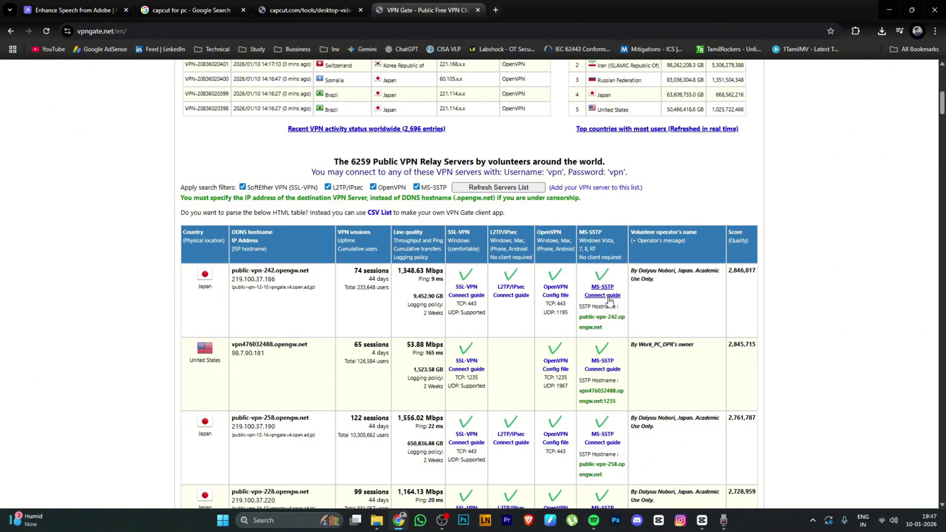
pyautogui.moveTo(580, 318); pyautogui.dragTo(623, 330)
pyautogui.hotkey('ctrl', 'c')
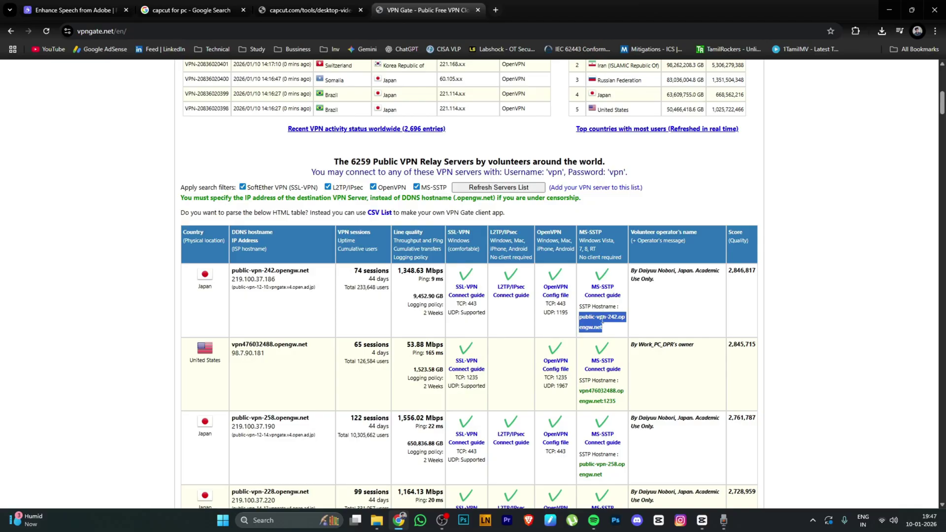
pyautogui.scroll(1, 461, 230)
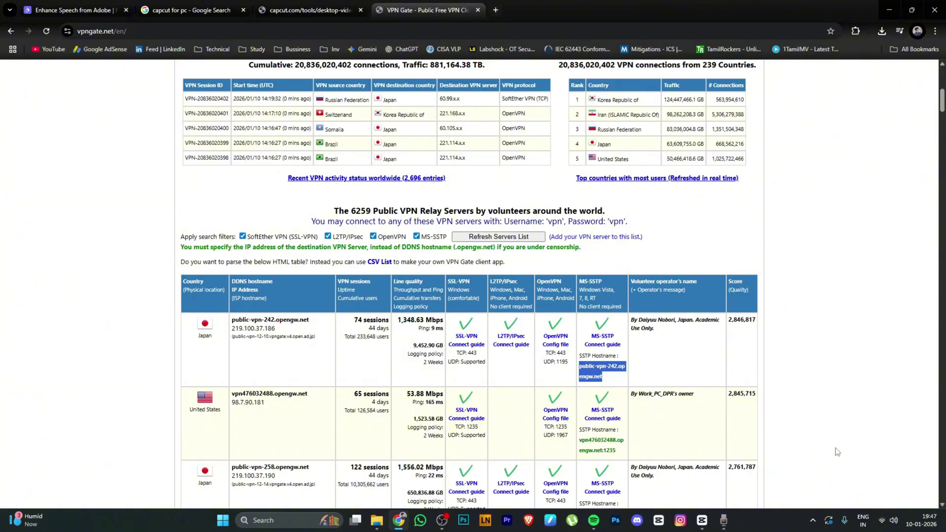
# Minimize Chrome, open Windows Settings, go to the VPN page and begin Add VPN.
pyautogui.click(888, 11)
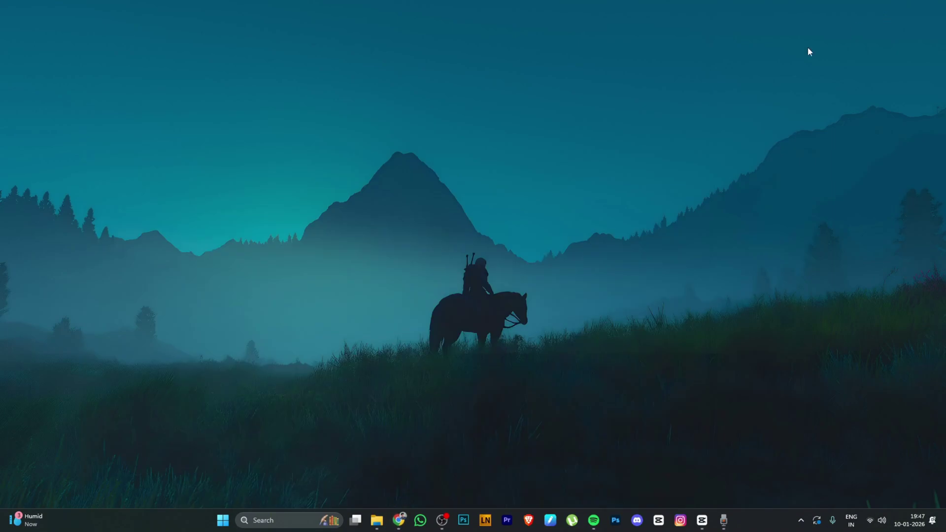
pyautogui.press('super')
pyautogui.write('settings')
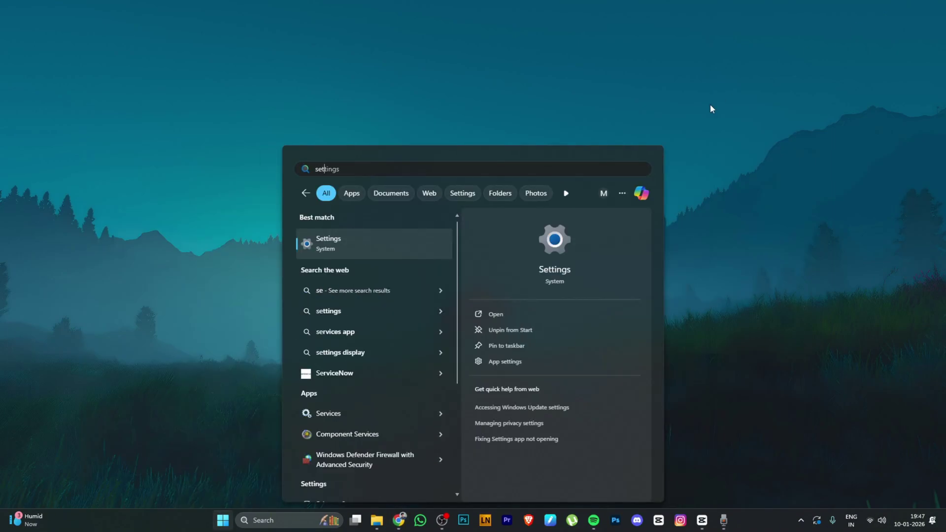
pyautogui.click(380, 246)
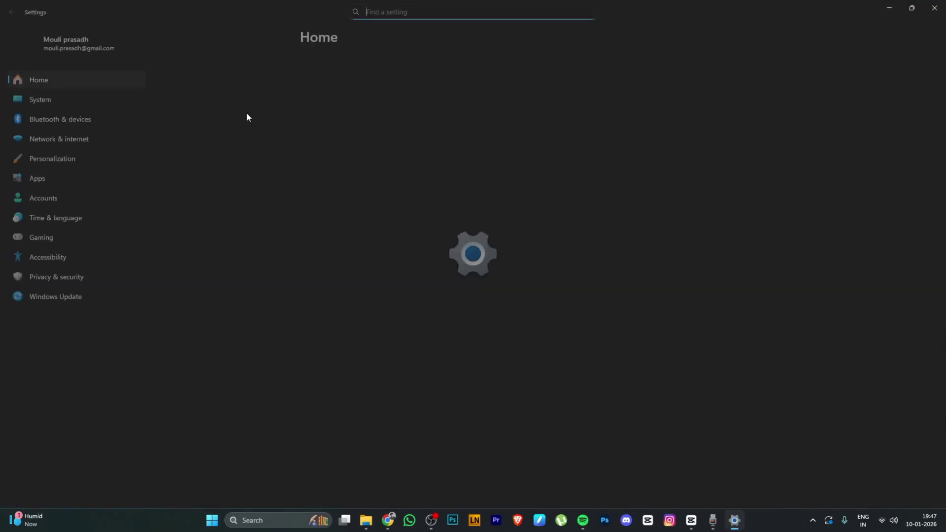
pyautogui.write('vpn')
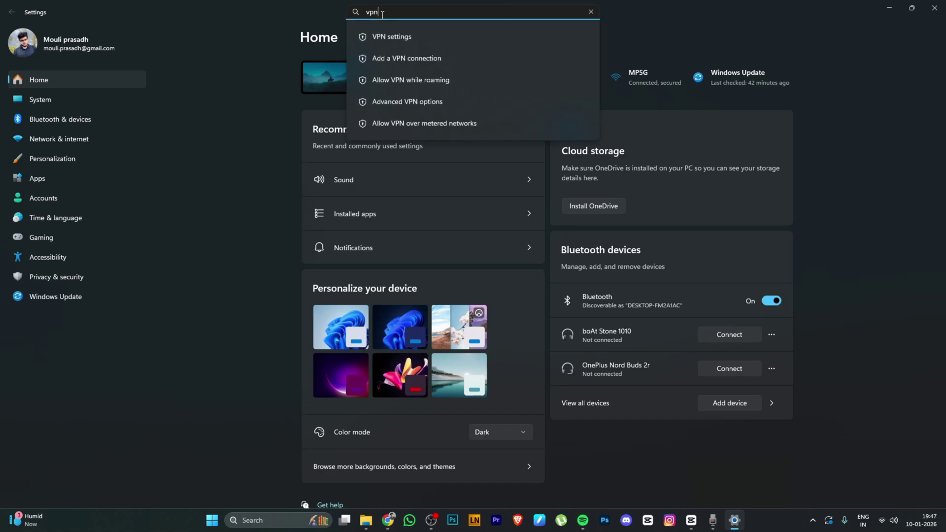
pyautogui.press('Return')
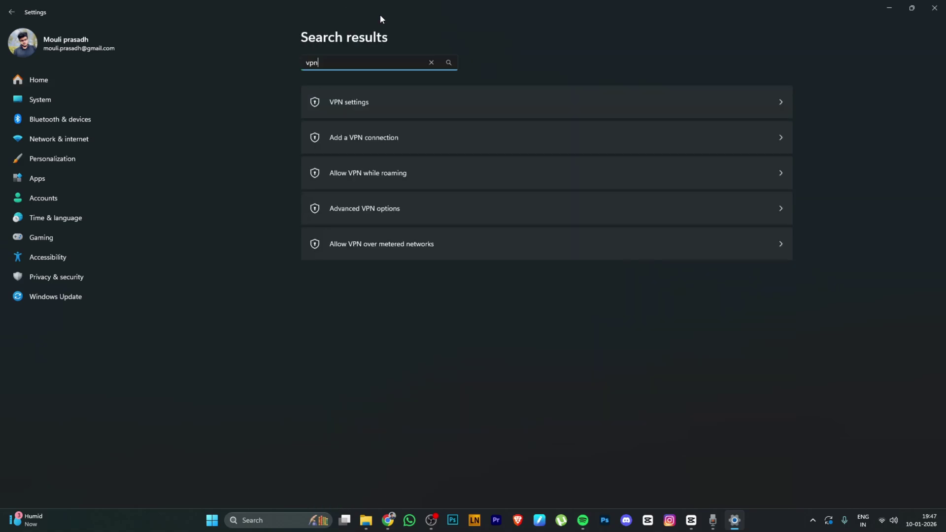
pyautogui.click(383, 146)
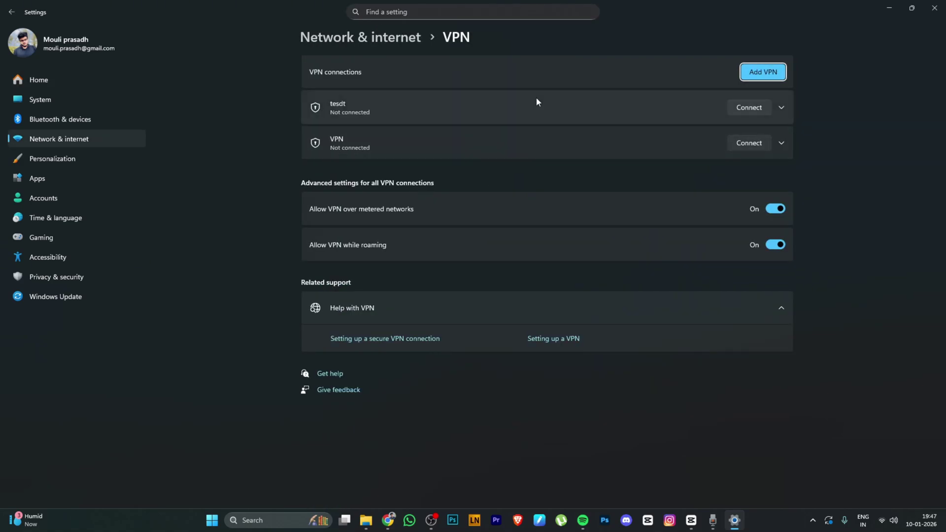
pyautogui.click(762, 72)
# Name the connection 'ps', paste server public-vpn-242.opengw.net, and choose SSTP as VPN type.
pyautogui.click(436, 165)
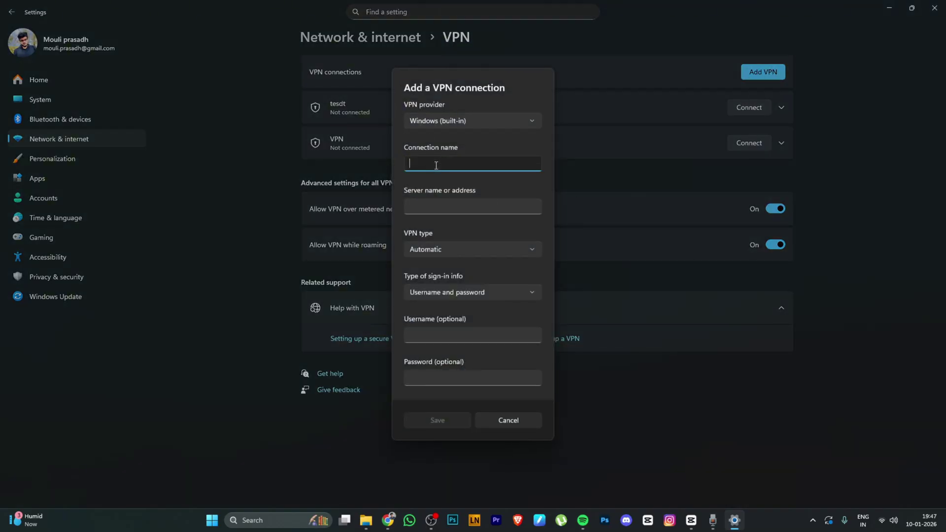
pyautogui.write('ps')
pyautogui.click(432, 204)
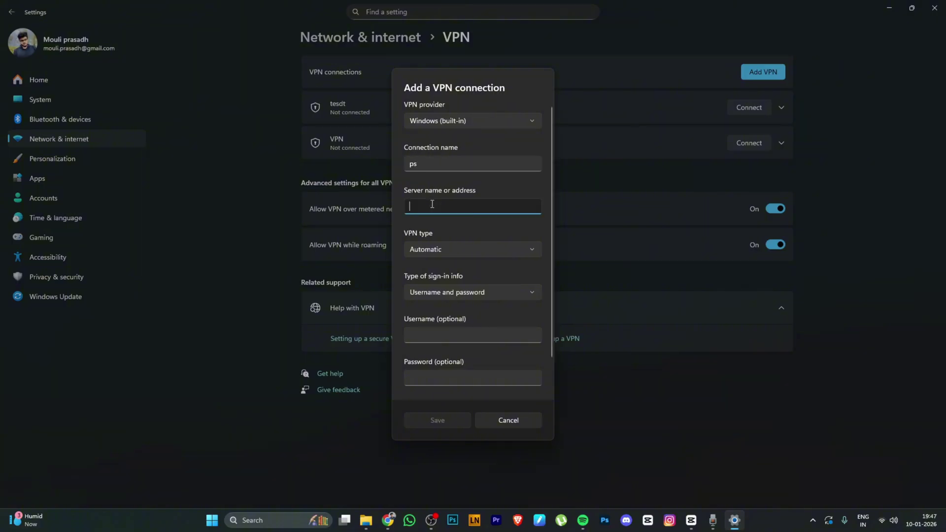
pyautogui.hotkey('ctrl', 'v')
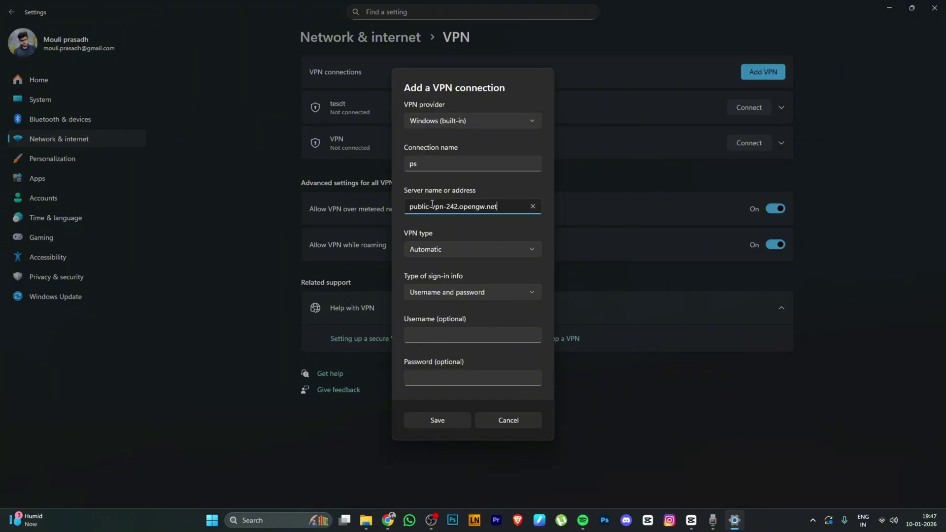
pyautogui.click(455, 255)
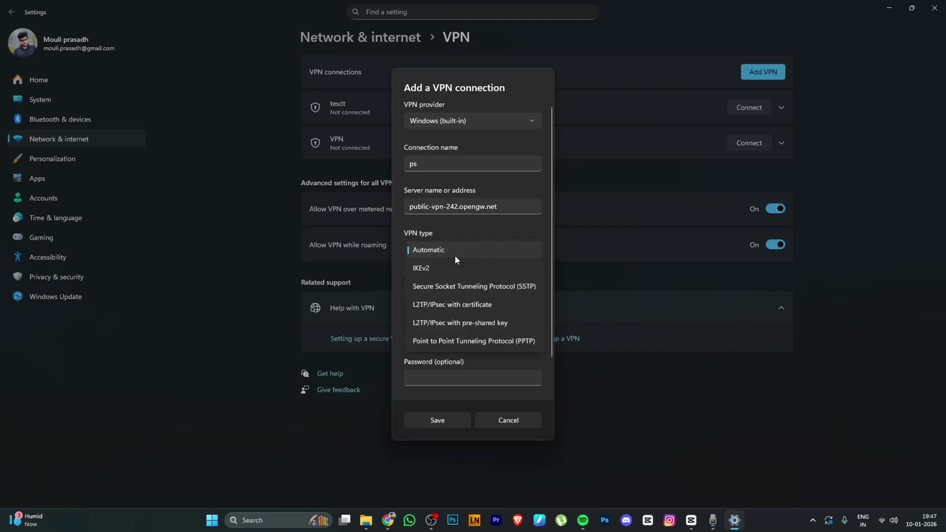
pyautogui.click(462, 287)
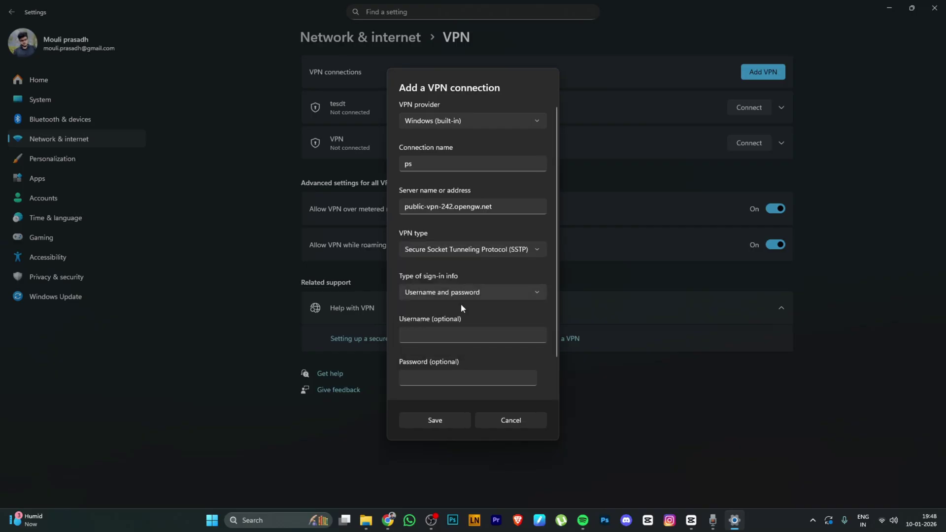
# Enter VPN Gate's shared username and password, then save the connection.
pyautogui.click(447, 338)
pyautogui.write('vpn')
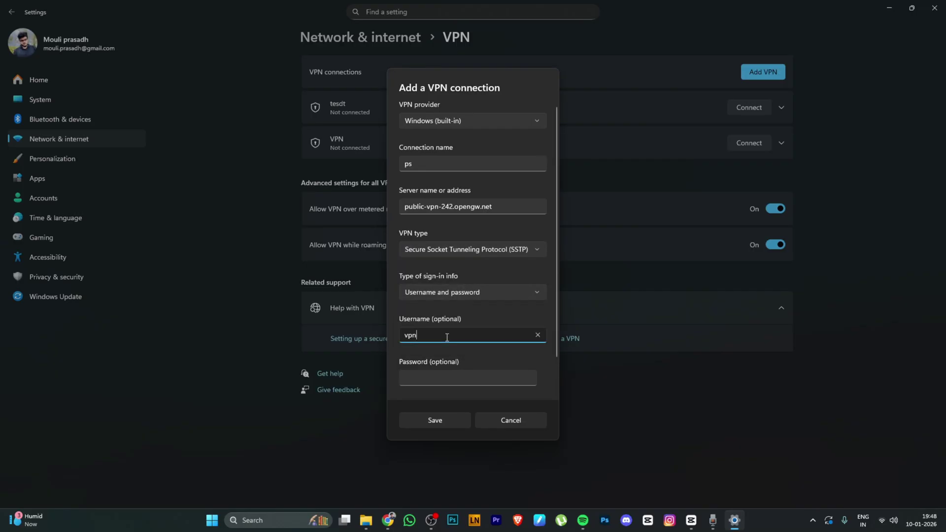
pyautogui.click(432, 377)
pyautogui.write('vpn')
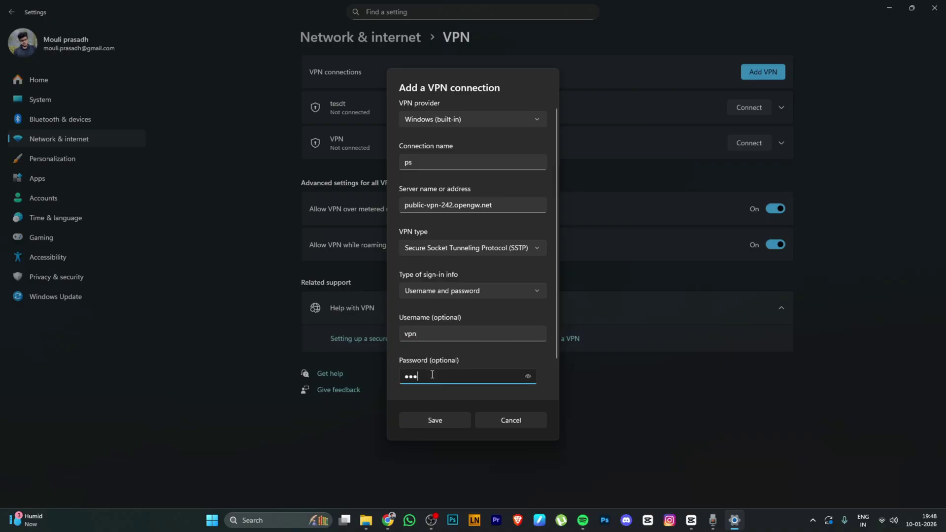
pyautogui.click(433, 421)
# Minimize Settings, confirm tesdt shows Connected in the Quick Settings VPN list, and close it.
pyautogui.click(888, 8)
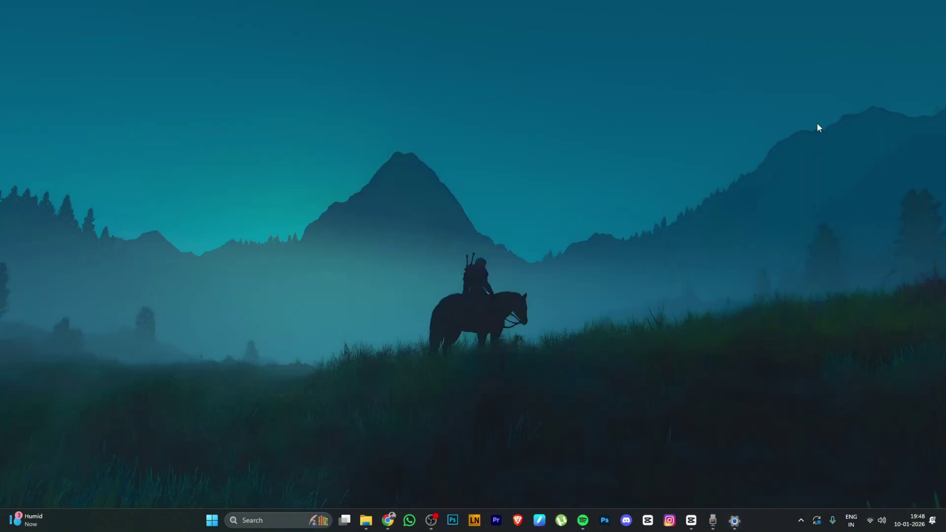
pyautogui.click(877, 521)
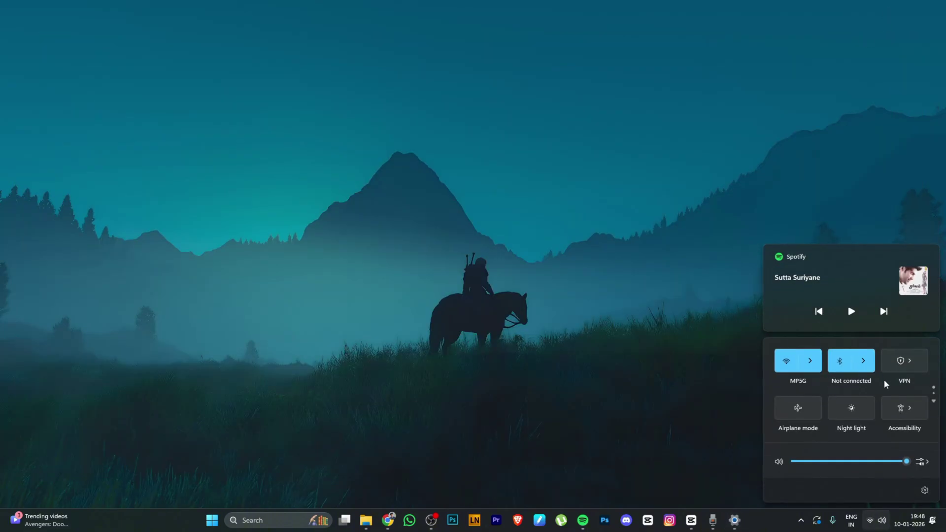
pyautogui.click(915, 363)
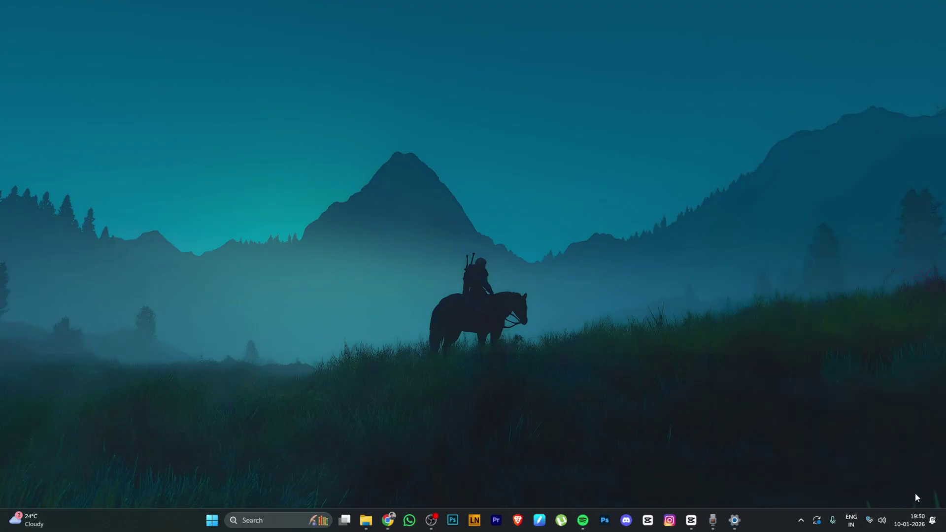
pyautogui.click(876, 520)
pyautogui.click(915, 363)
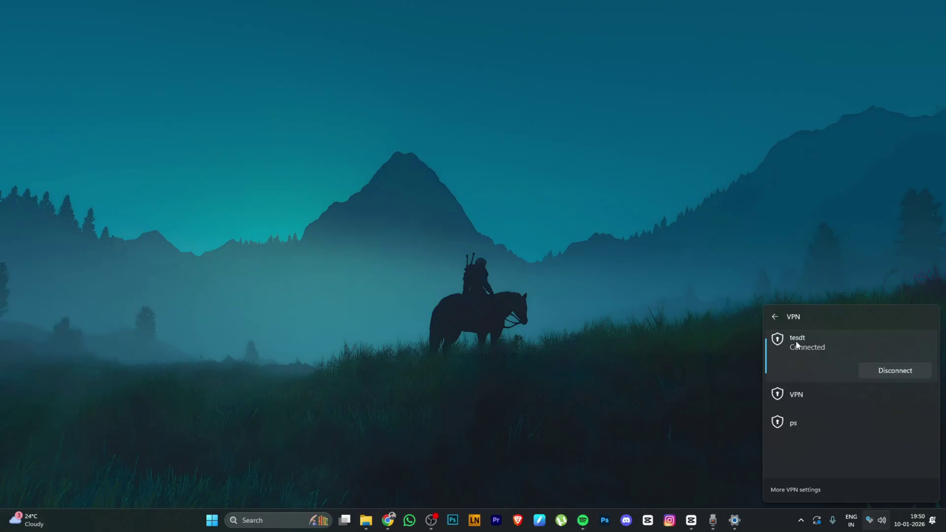
pyautogui.click(476, 365)
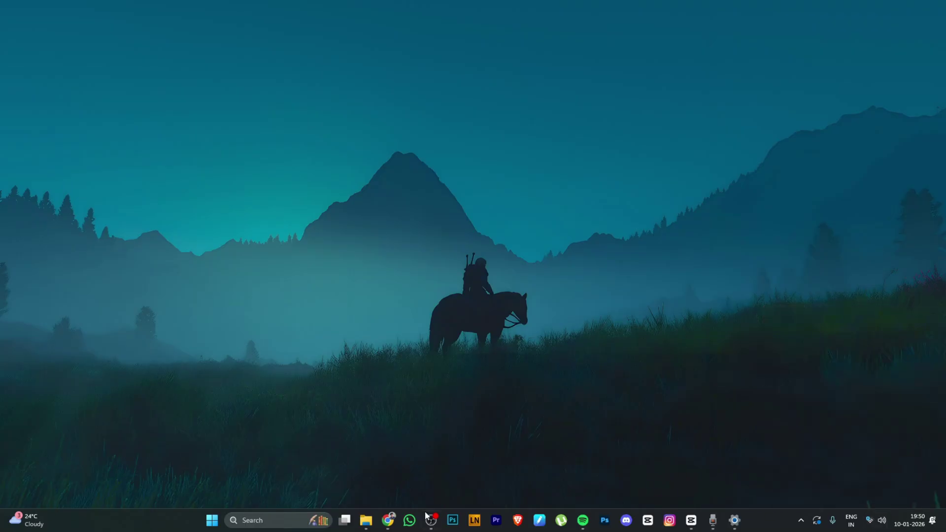
pyautogui.click(388, 520)
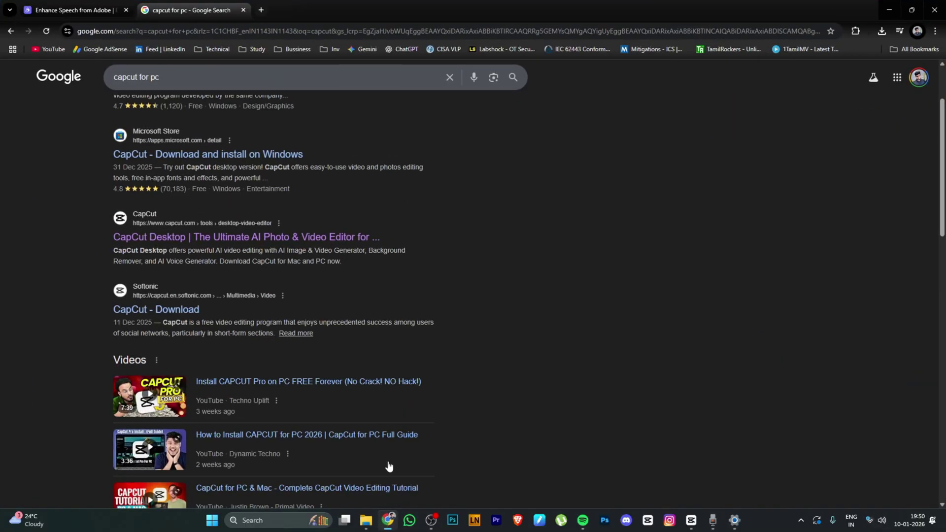
# Open the CapCut Desktop page and download the free 2.7 MB installer.
pyautogui.click(162, 238)
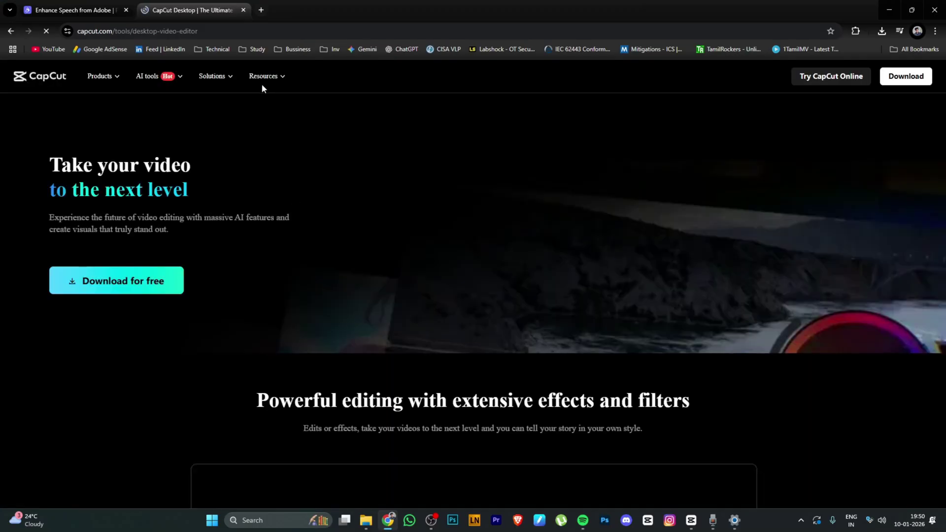
pyautogui.scroll(-2, 777, 355)
pyautogui.scroll(2, 776, 355)
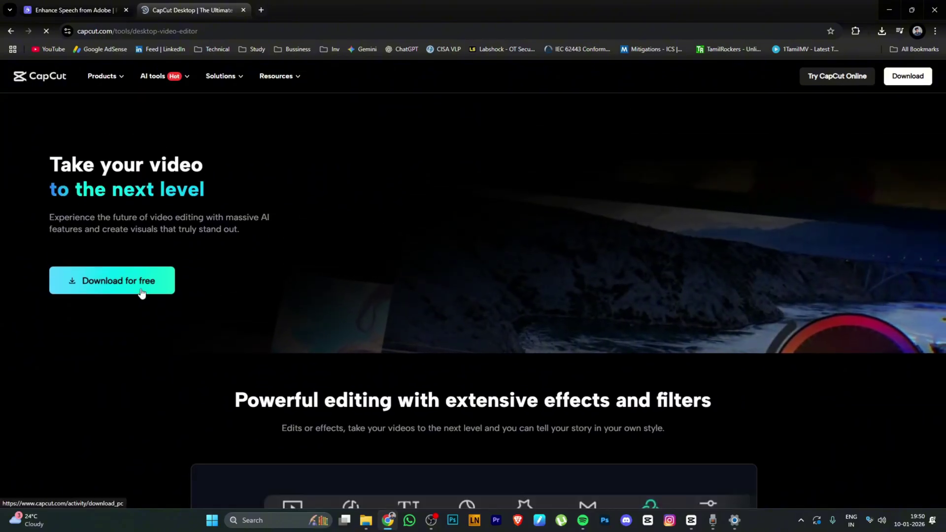
pyautogui.click(141, 292)
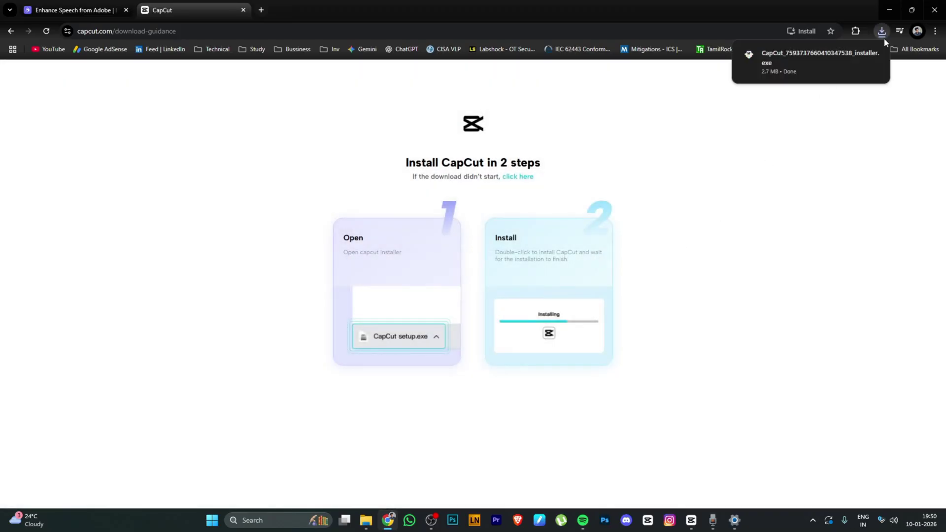
pyautogui.moveTo(809, 67)
# Launch the downloaded CapCut installer, allow it to run, handle its prompts, and minimize Chrome.
pyautogui.click(833, 58)
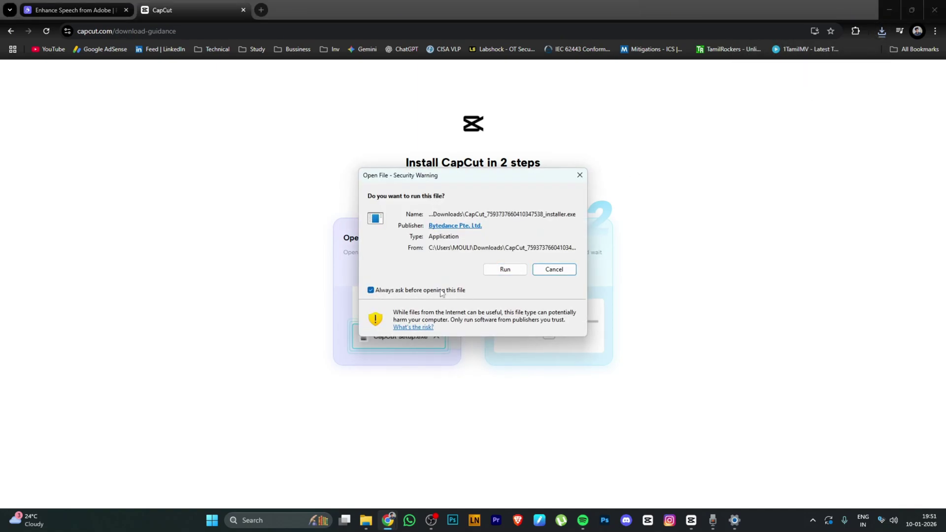
pyautogui.click(508, 271)
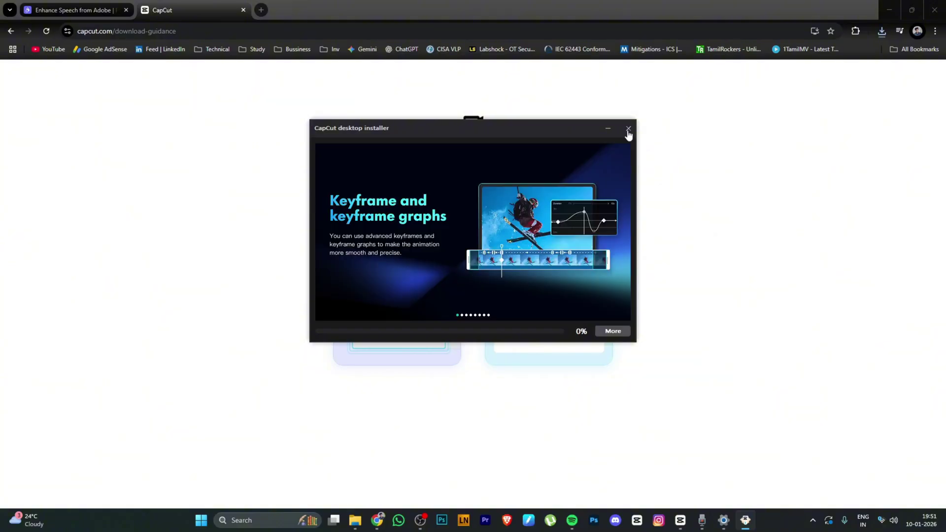
pyautogui.click(628, 129)
pyautogui.click(490, 270)
pyautogui.click(882, 11)
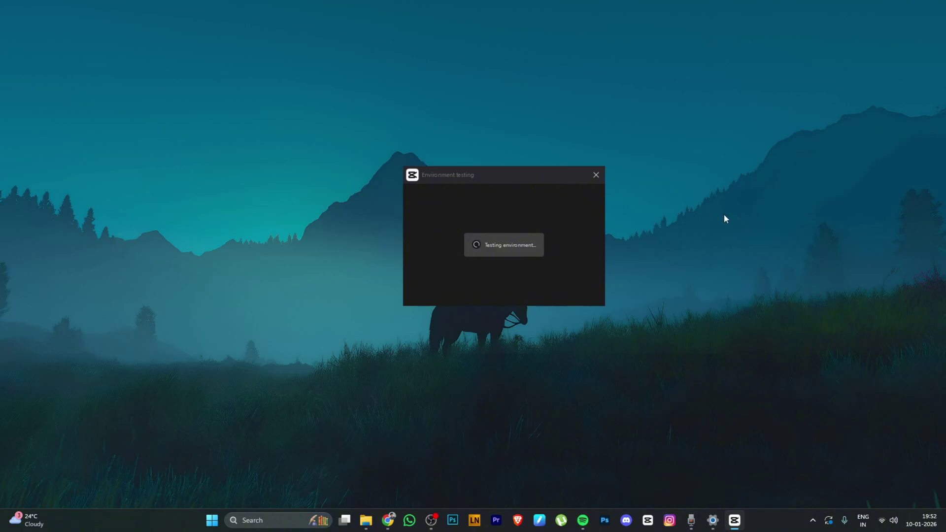
# Dismiss the environment test, check CapCut's settings and version, then close the window with Alt+F4.
pyautogui.click(602, 182)
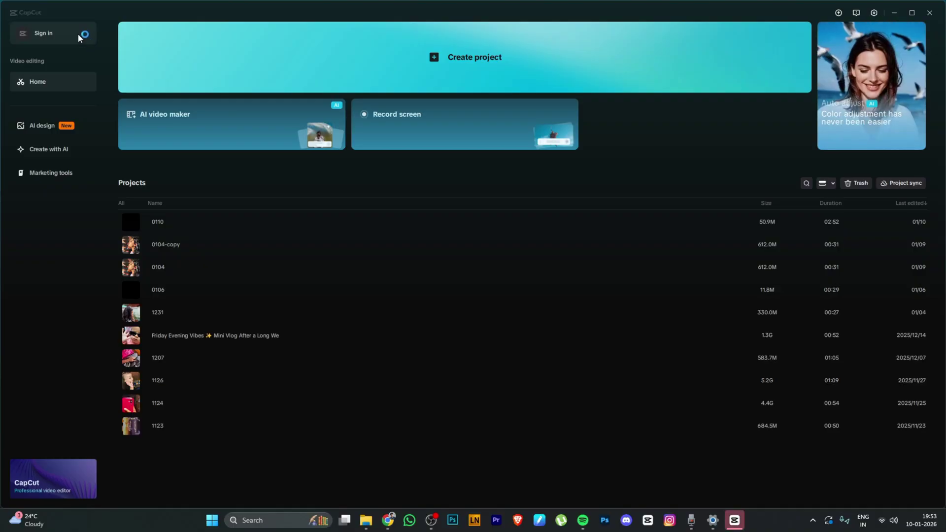
pyautogui.click(874, 15)
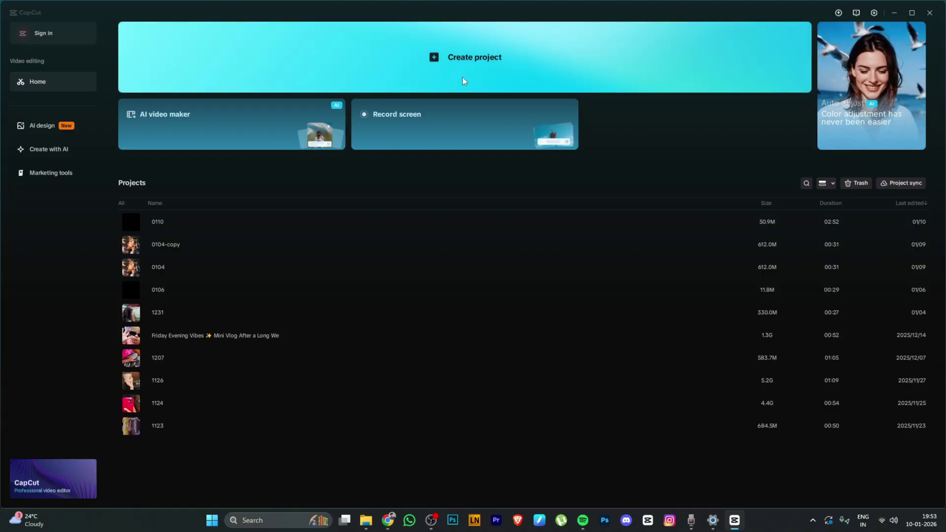
pyautogui.hotkey('alt', 'F4')
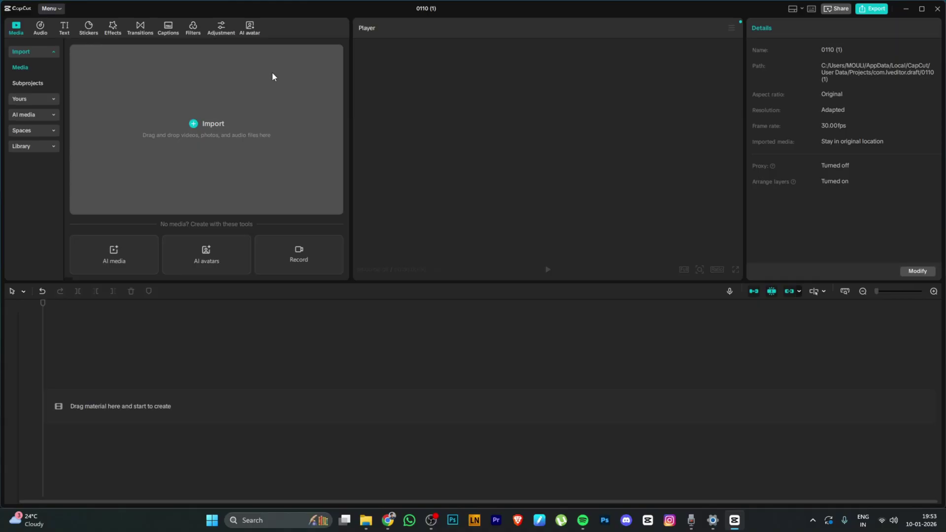
# Maximize the editor and import the Jana Nayagan trailer onto the timeline.
pyautogui.click(929, 14)
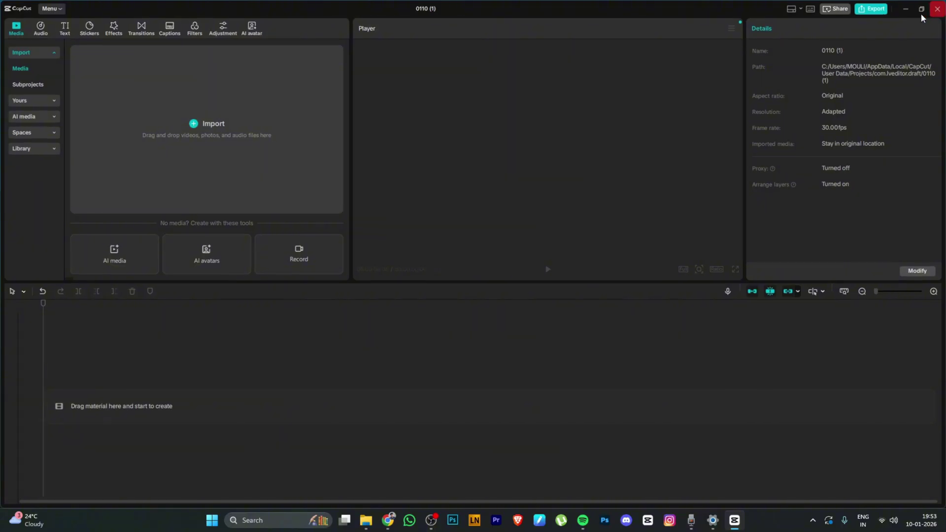
pyautogui.click(269, 157)
pyautogui.doubleClick(158, 93)
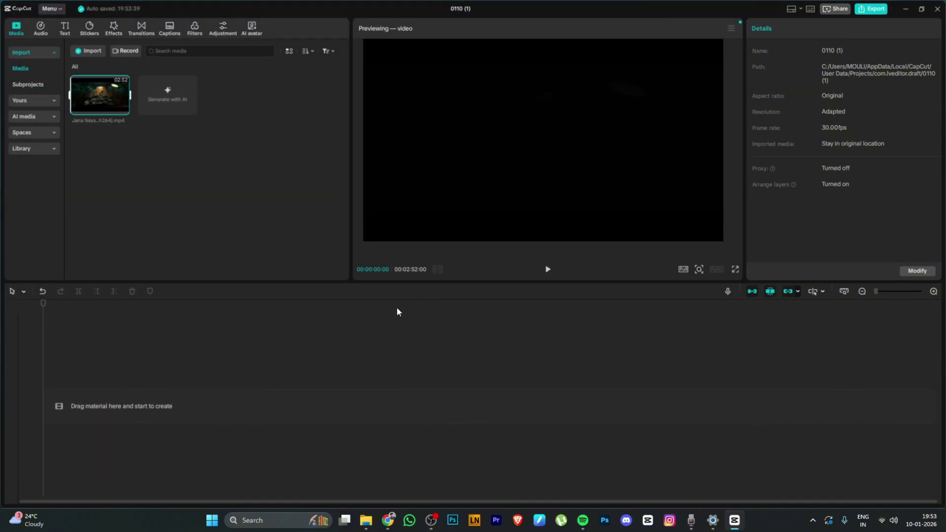
pyautogui.moveTo(95, 123); pyautogui.dragTo(95, 393)
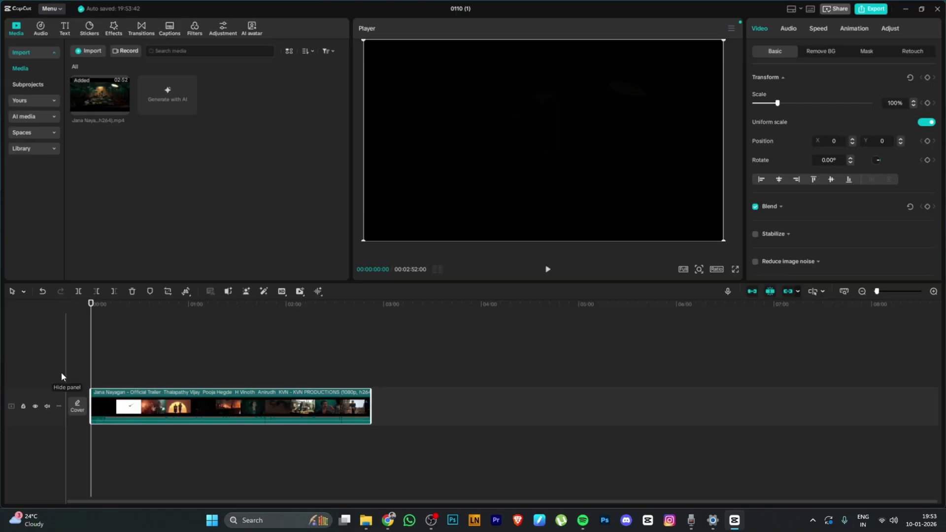
# Select the trailer clip, move the playhead to about 0:52, and open the Effects library.
pyautogui.click(84, 345)
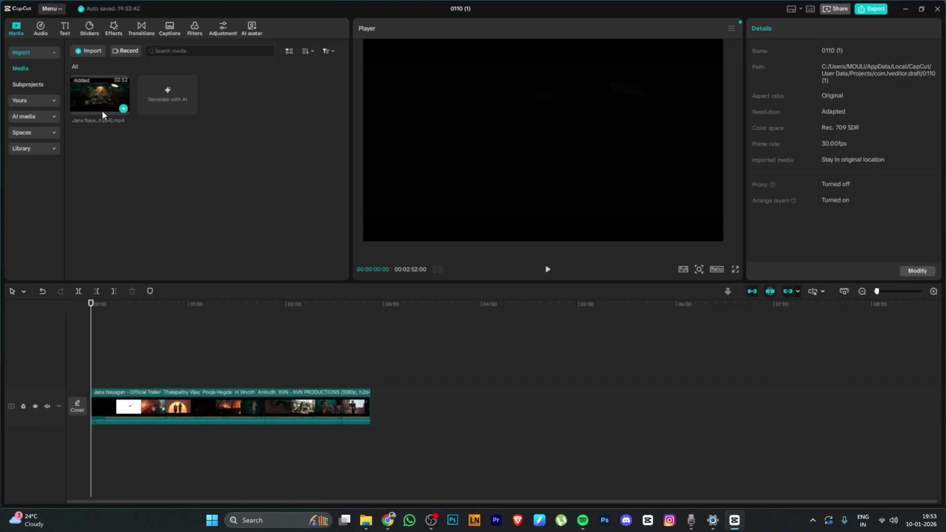
pyautogui.click(288, 401)
pyautogui.click(270, 304)
pyautogui.click(224, 304)
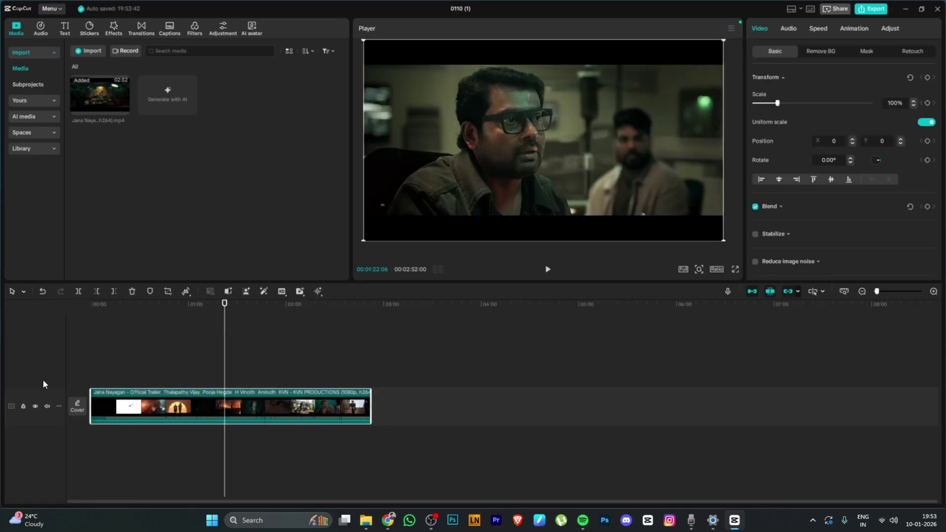
pyautogui.click(176, 304)
pyautogui.click(113, 28)
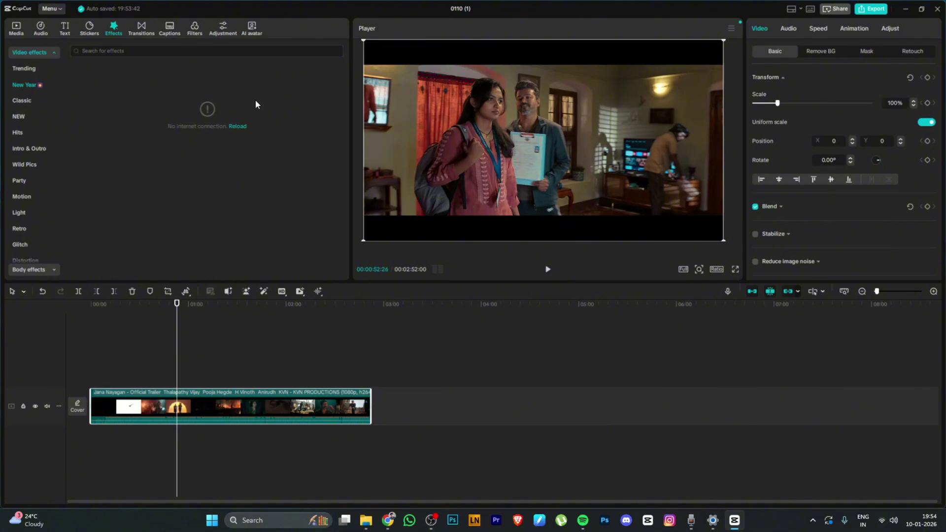
# Connect the tesdt VPN from Quick Settings, then close the editor and quit CapCut.
pyautogui.press('super+a')
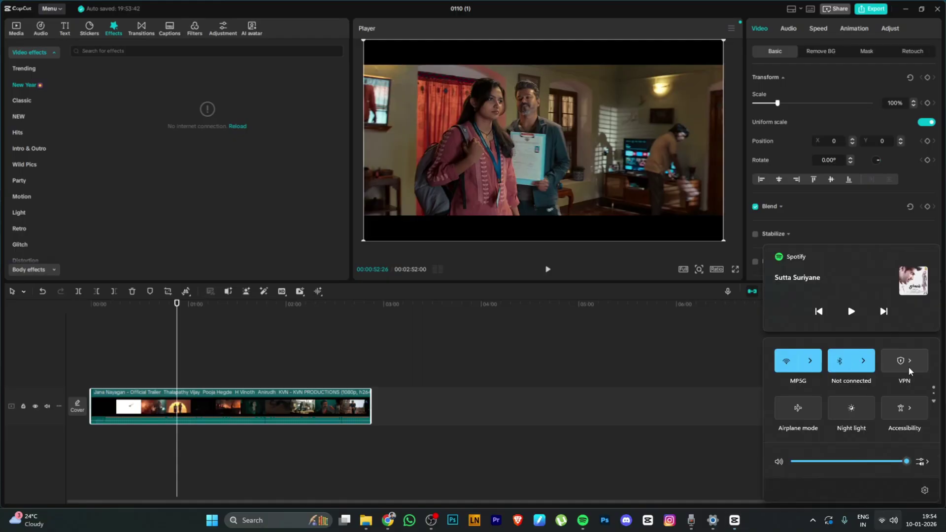
pyautogui.click(909, 367)
pyautogui.click(900, 370)
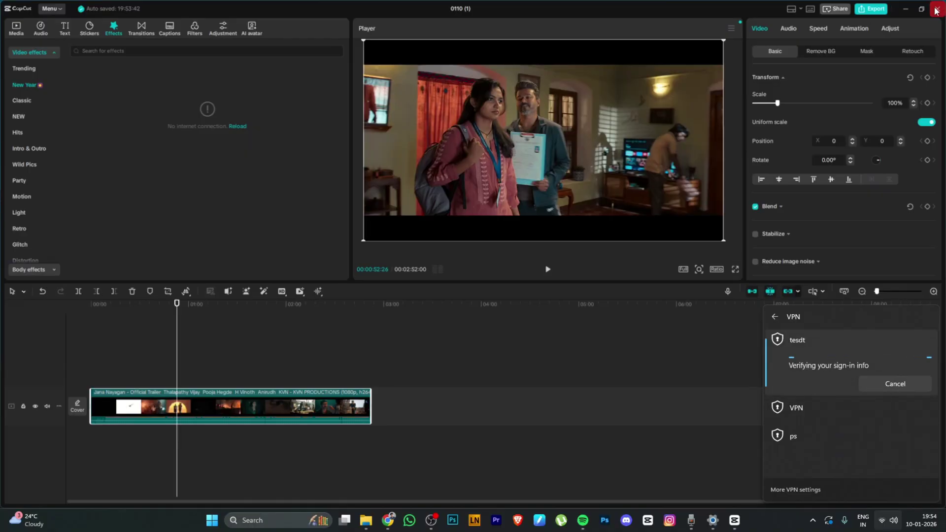
pyautogui.click(936, 10)
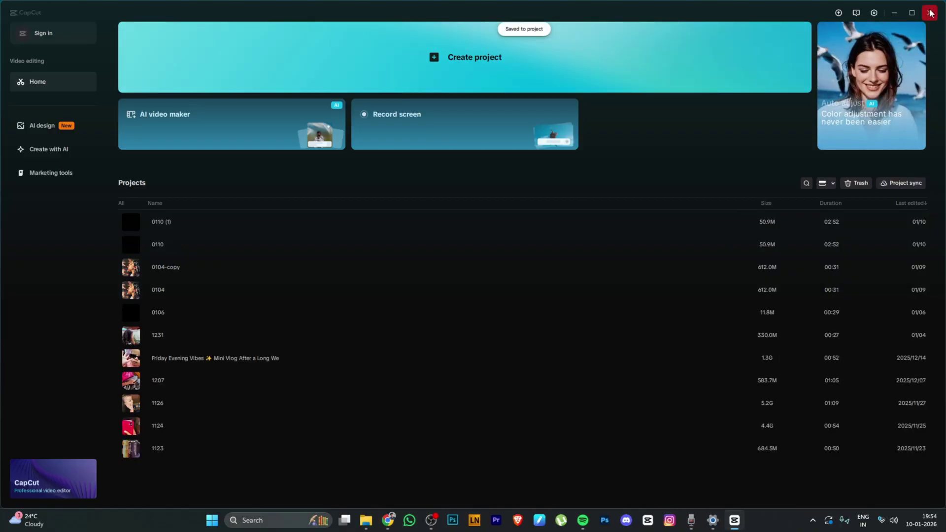
pyautogui.click(930, 13)
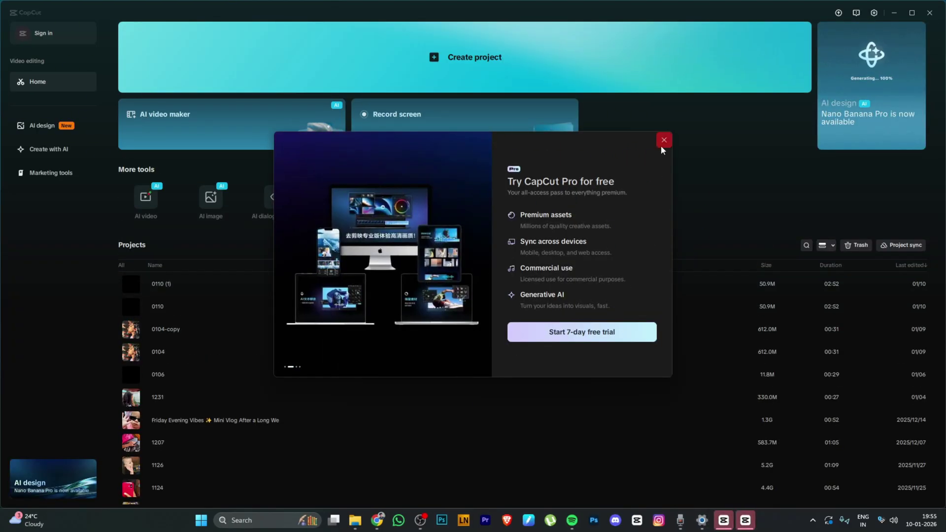
# Dismiss the Try CapCut Pro offer and bring up the video effects library.
pyautogui.click(664, 140)
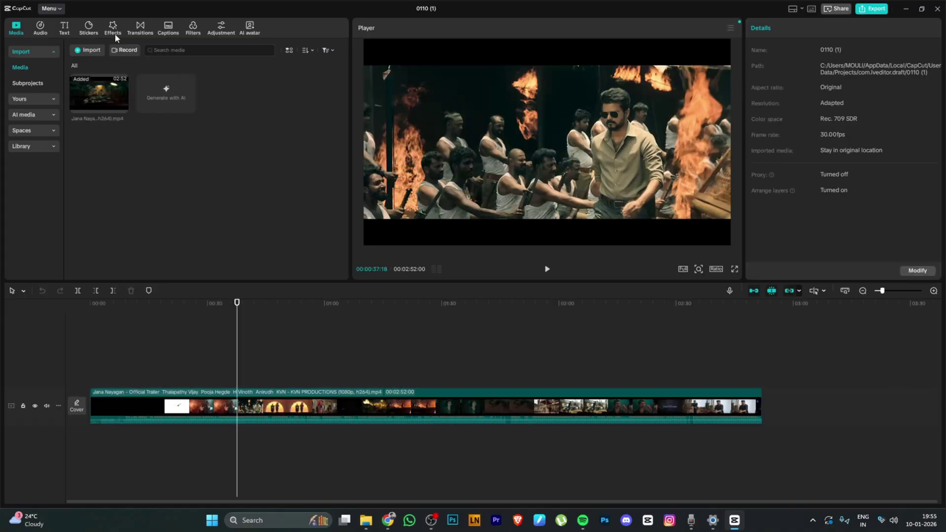
pyautogui.click(113, 30)
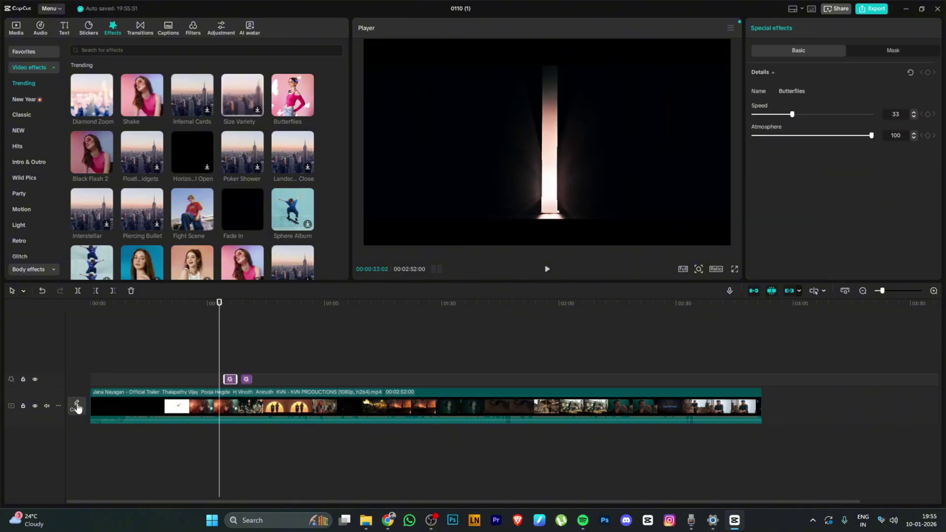
# Mute the trailer track, add Fight Scene and Sphere Album effects, and play from about 0:28.
pyautogui.click(47, 405)
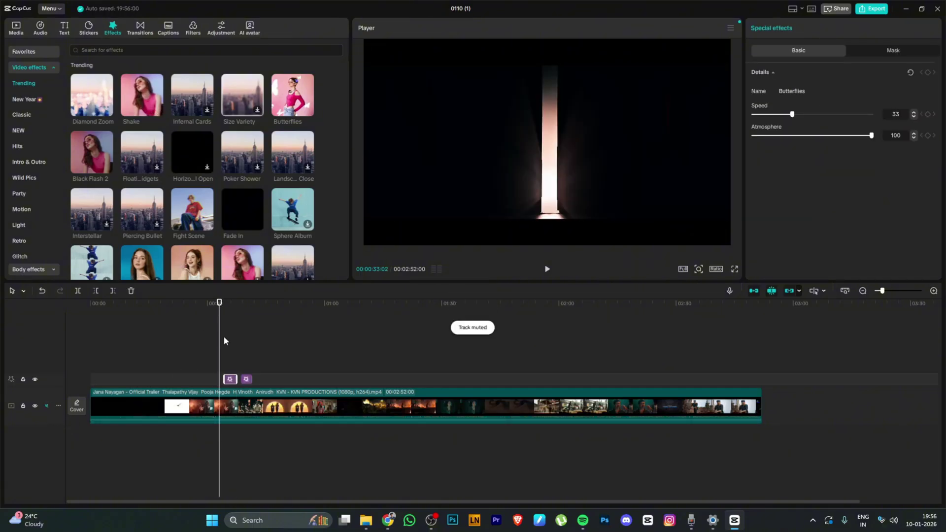
pyautogui.moveTo(192, 210); pyautogui.dragTo(208, 383)
pyautogui.moveTo(292, 210); pyautogui.dragTo(253, 379)
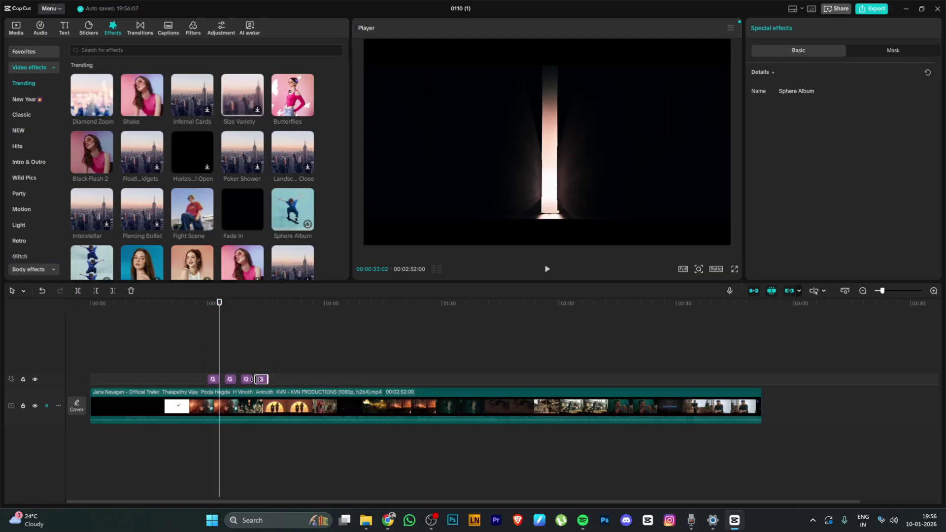
pyautogui.click(196, 311)
pyautogui.press('space')
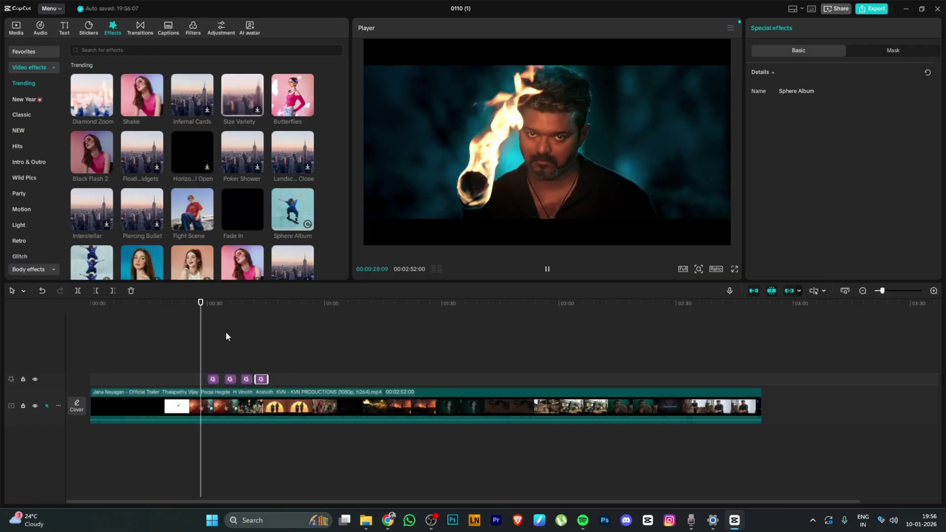